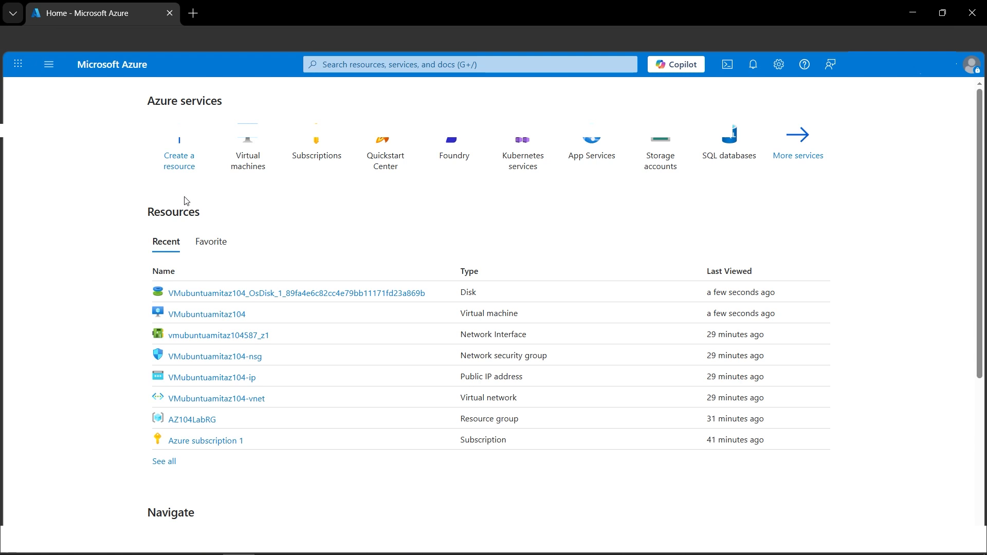
# Step: Open the disk settings of virtual machine VMubuntuamitaz104 and review its OS disk size and data disks section
pyautogui.click(243, 171)
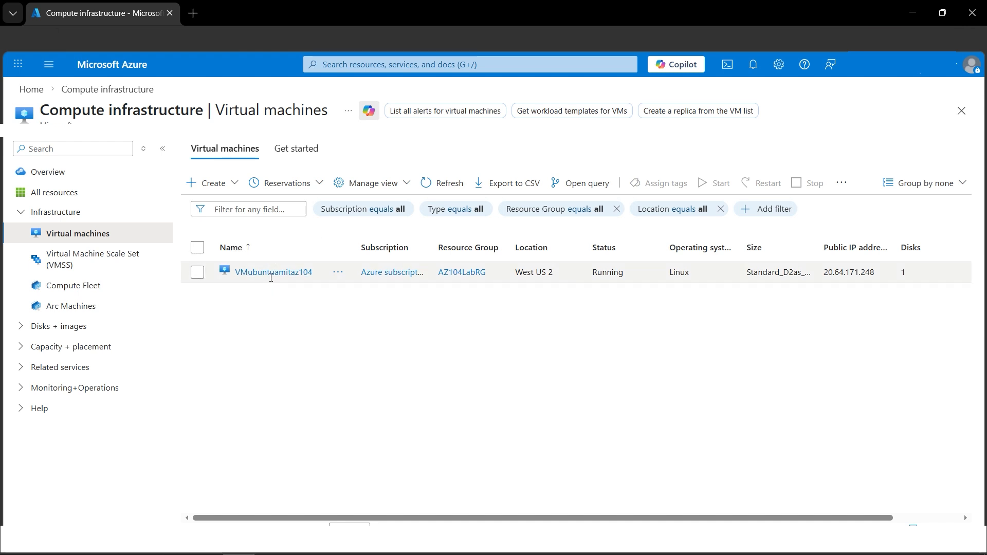
pyautogui.click(272, 274)
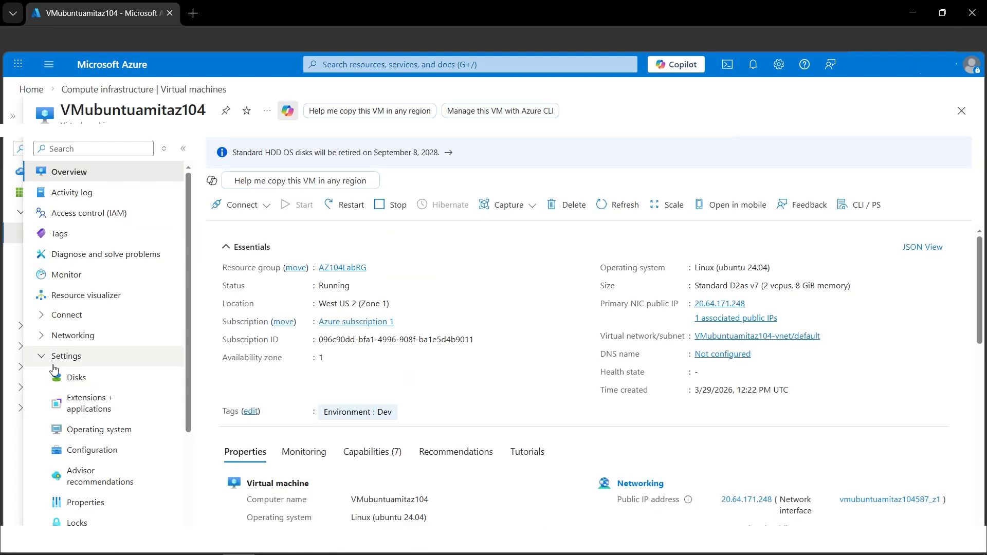
pyautogui.click(76, 383)
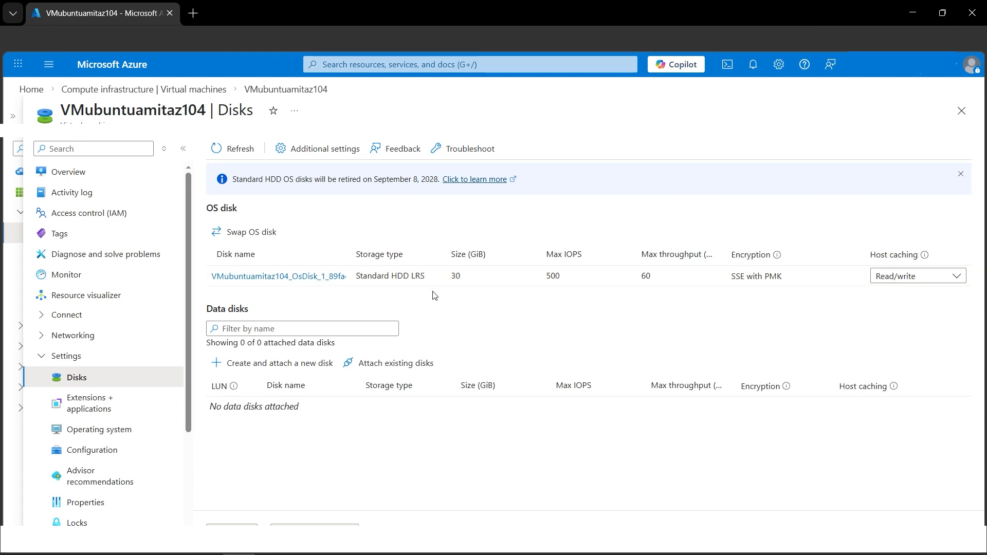
pyautogui.doubleClick(455, 276)
pyautogui.click(476, 303)
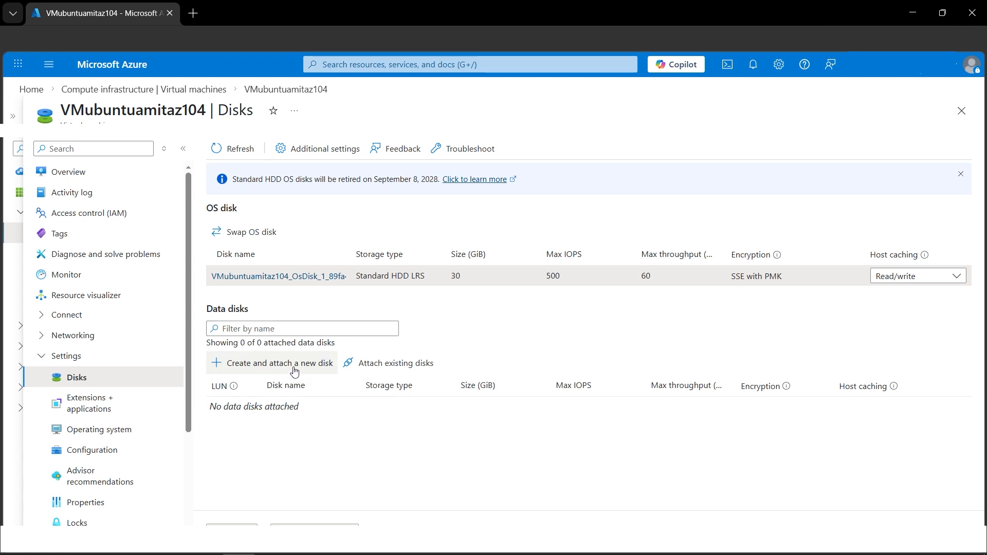
pyautogui.moveTo(201, 308); pyautogui.dragTo(251, 318)
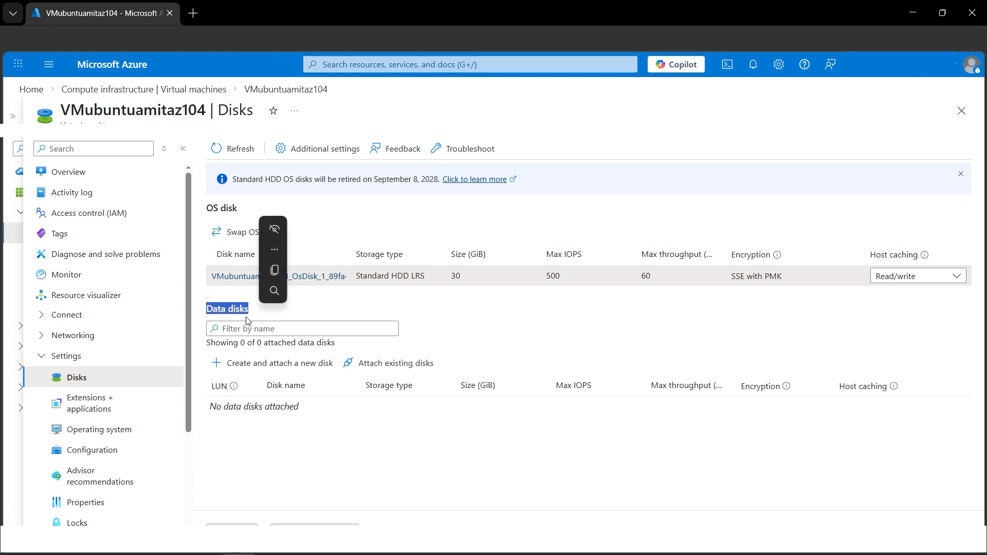
pyautogui.click(490, 320)
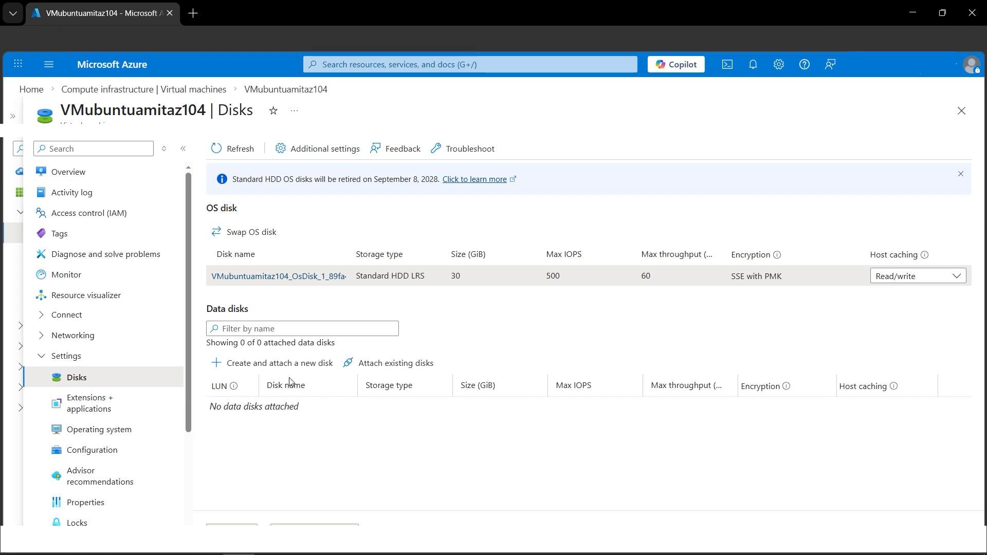
# Step: Add a new data disk to the virtual machine with storage type Standard SSD and the name amitdatadisk
pyautogui.click(266, 368)
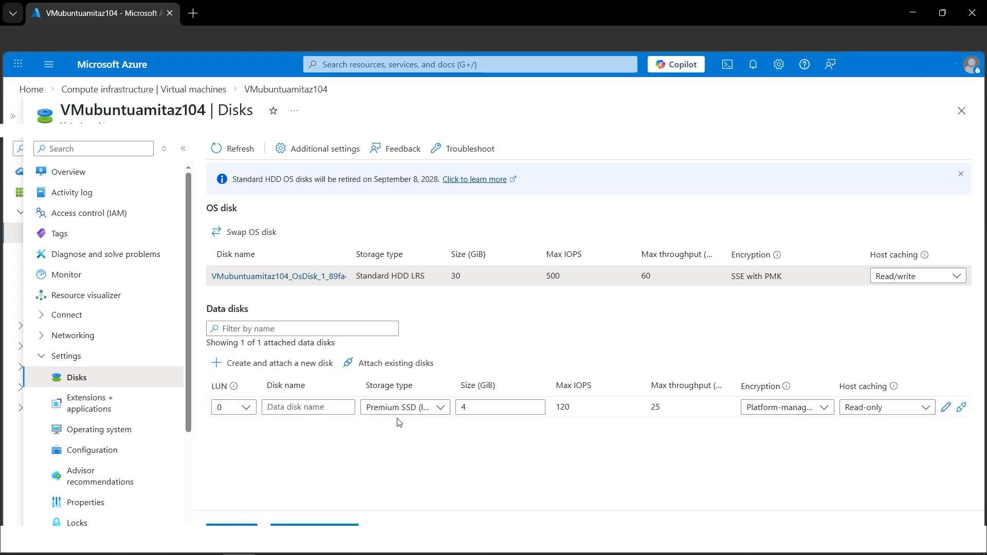
pyautogui.click(421, 410)
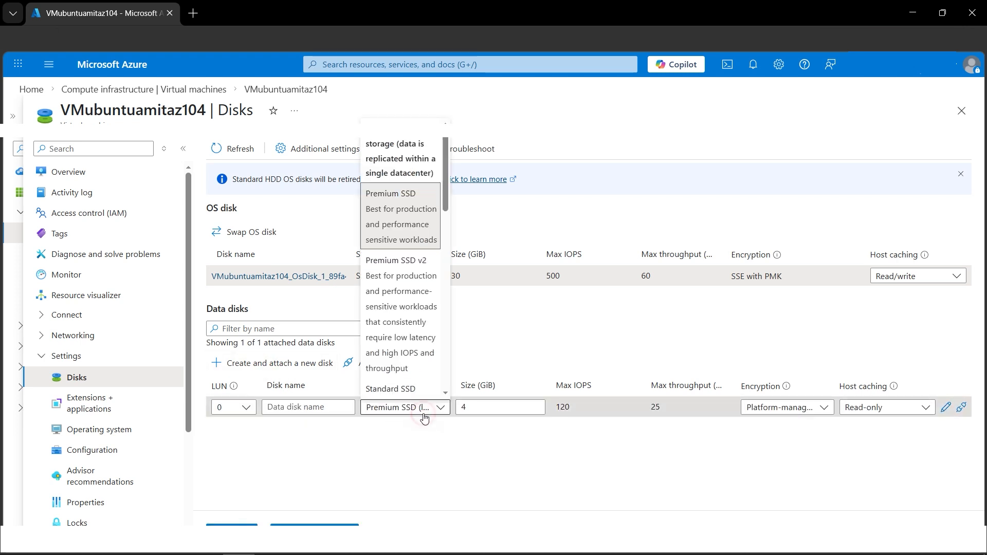
pyautogui.click(410, 391)
pyautogui.click(328, 406)
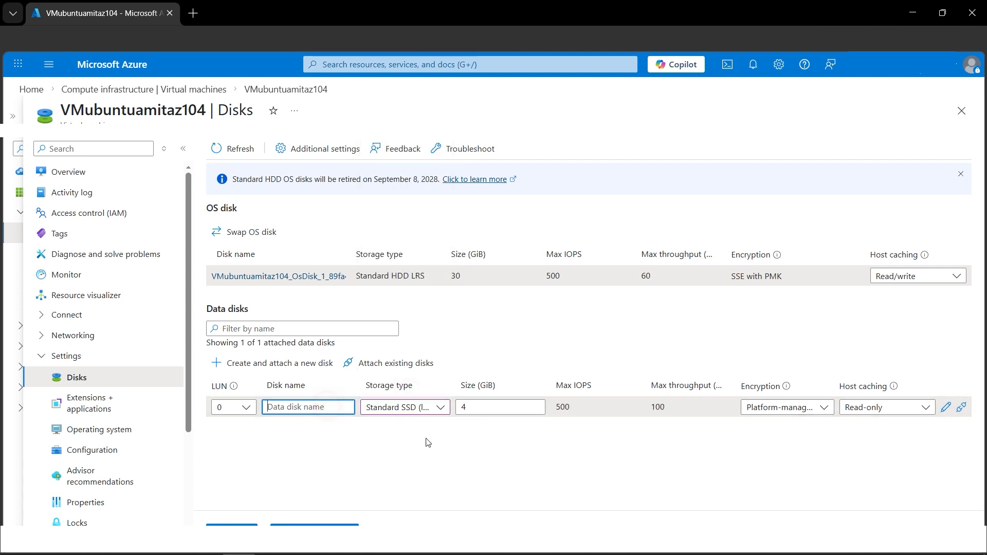
pyautogui.write('amitdatadisk')
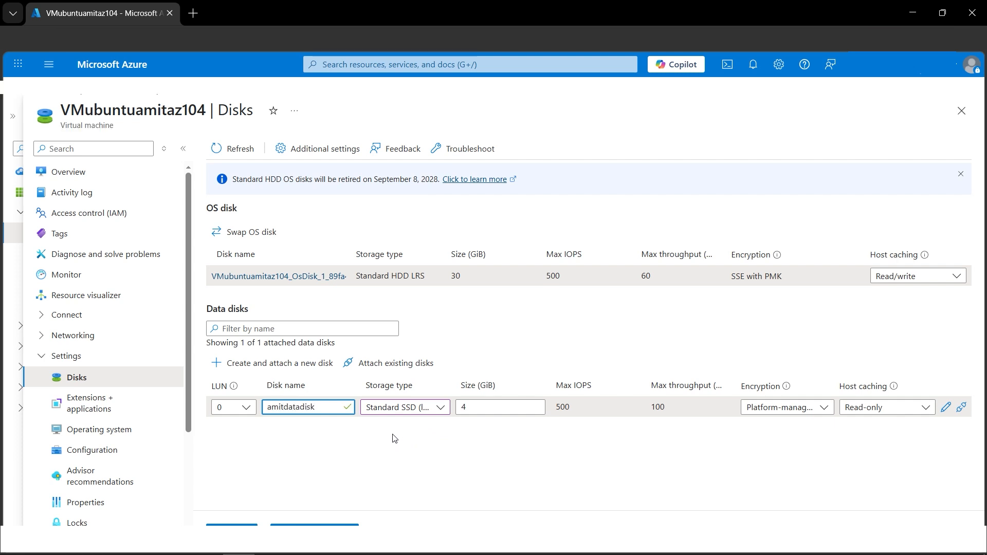
# Step: Set the new data disk's size to 4 GiB and apply the changes to the virtual machine
pyautogui.doubleClick(475, 407)
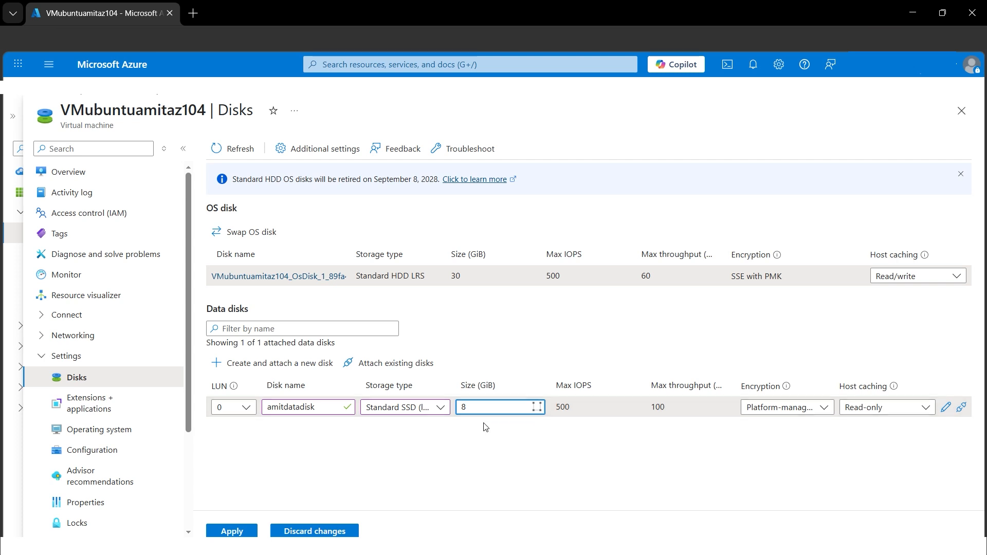
pyautogui.press('BackSpace')
pyautogui.write('4')
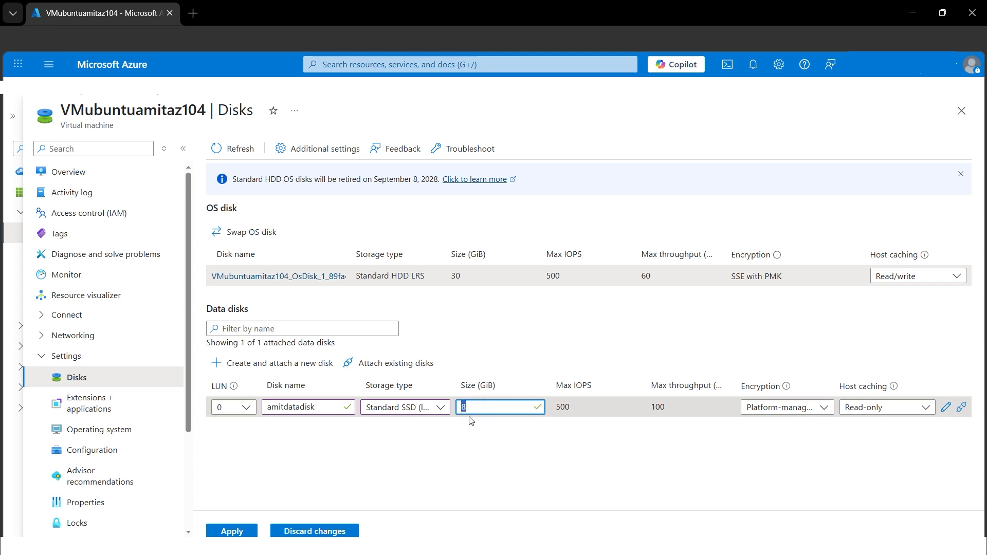
pyautogui.click(656, 440)
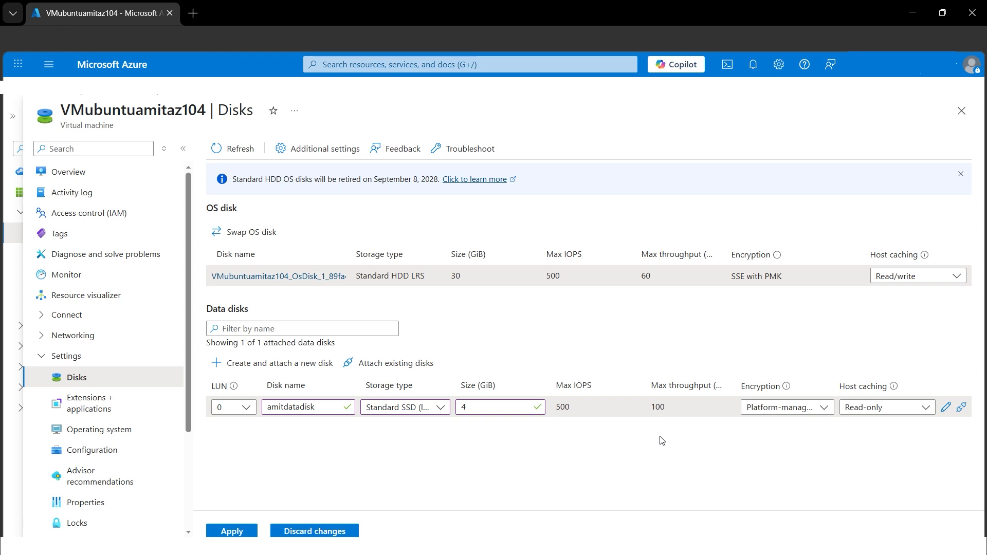
pyautogui.click(243, 530)
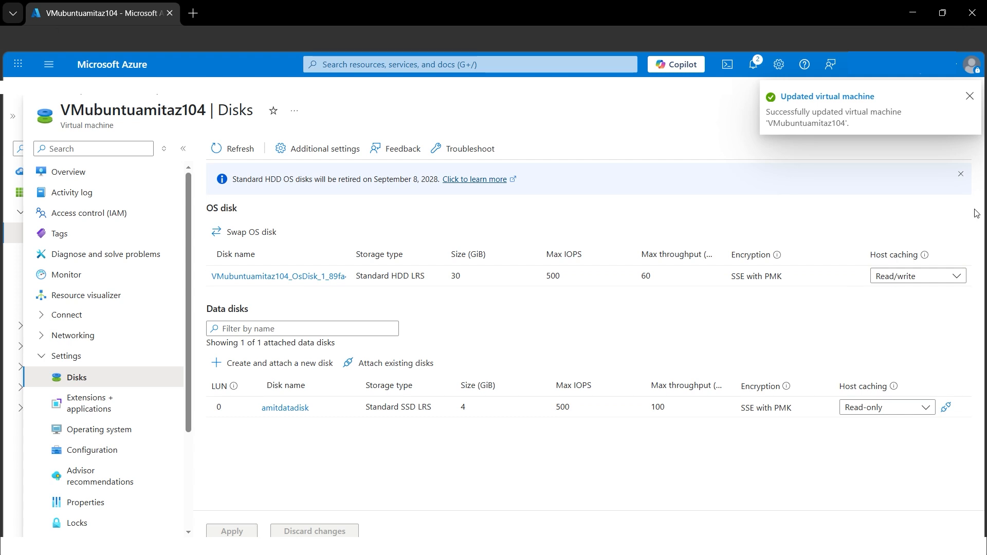
pyautogui.click(969, 98)
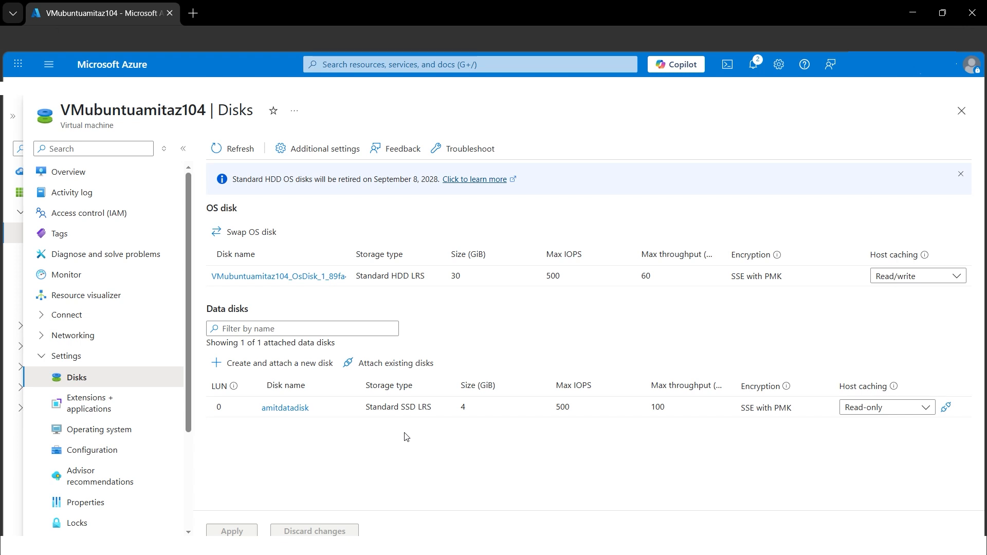
# Step: Check the OS disk's size in the disk list, and open the disk to review its size and IOPS details
pyautogui.doubleClick(454, 278)
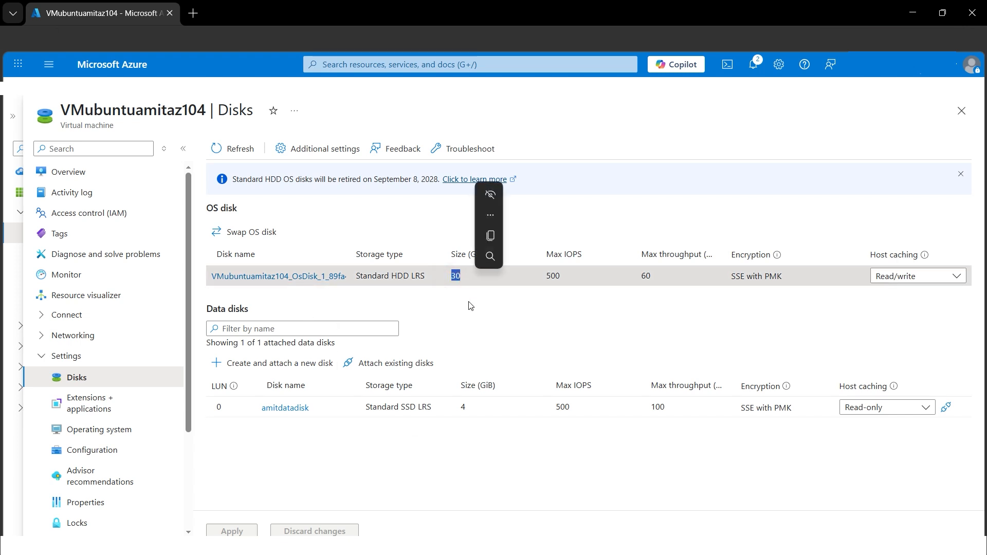
pyautogui.doubleClick(453, 279)
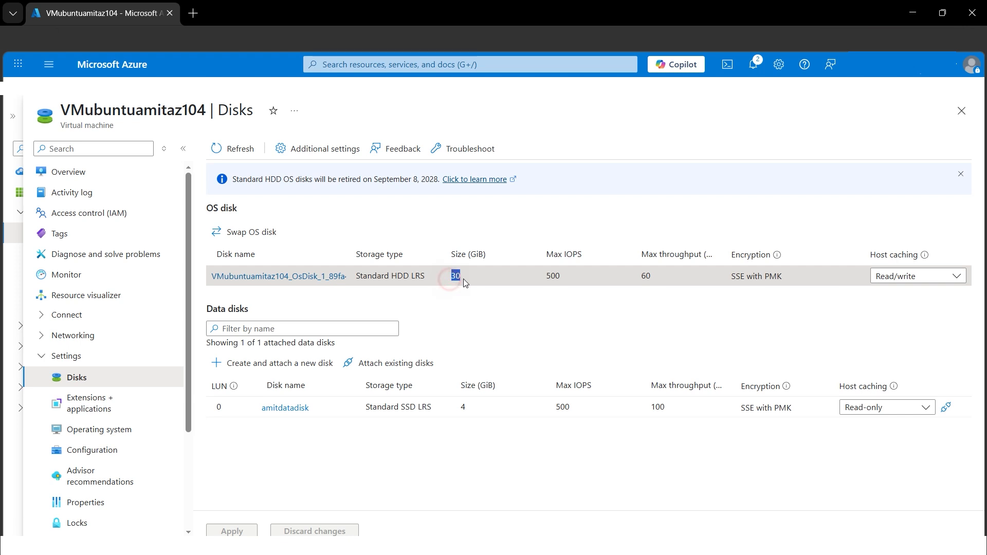
pyautogui.click(464, 299)
pyautogui.click(276, 277)
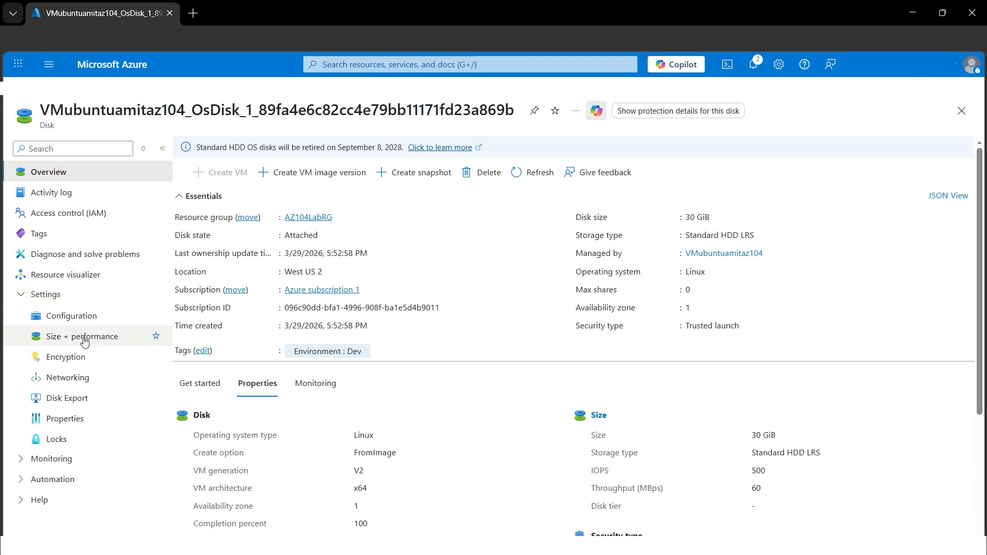
pyautogui.moveTo(678, 218); pyautogui.dragTo(703, 218)
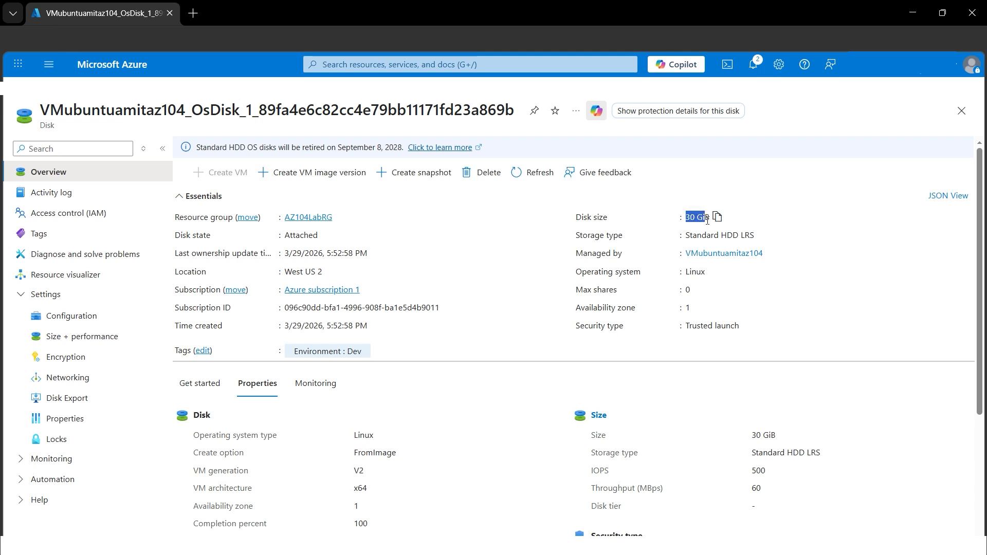
pyautogui.click(755, 471)
pyautogui.moveTo(761, 471); pyautogui.dragTo(767, 471)
# Step: Try to resize the OS disk to 64 GiB and to 128 GiB in its size and performance settings
pyautogui.click(84, 335)
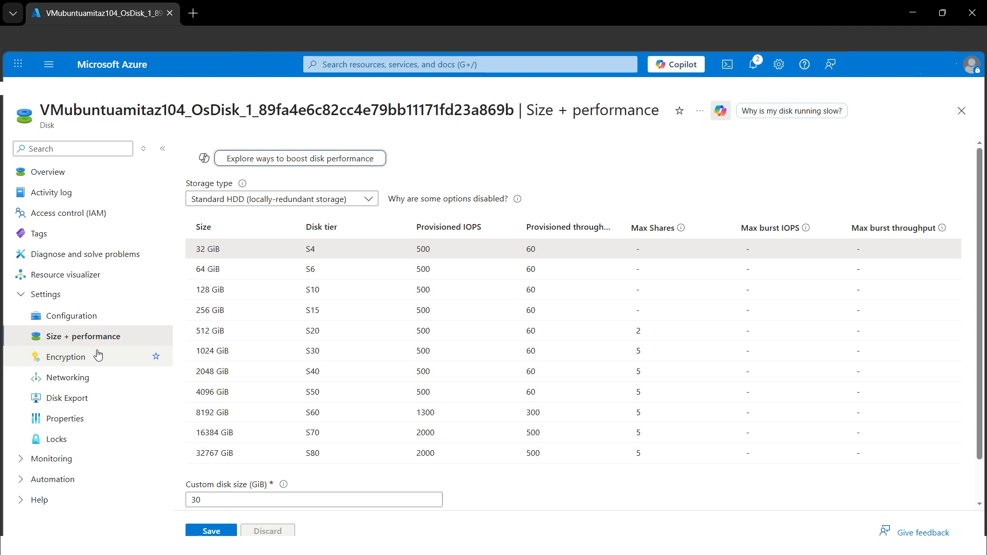
pyautogui.click(206, 275)
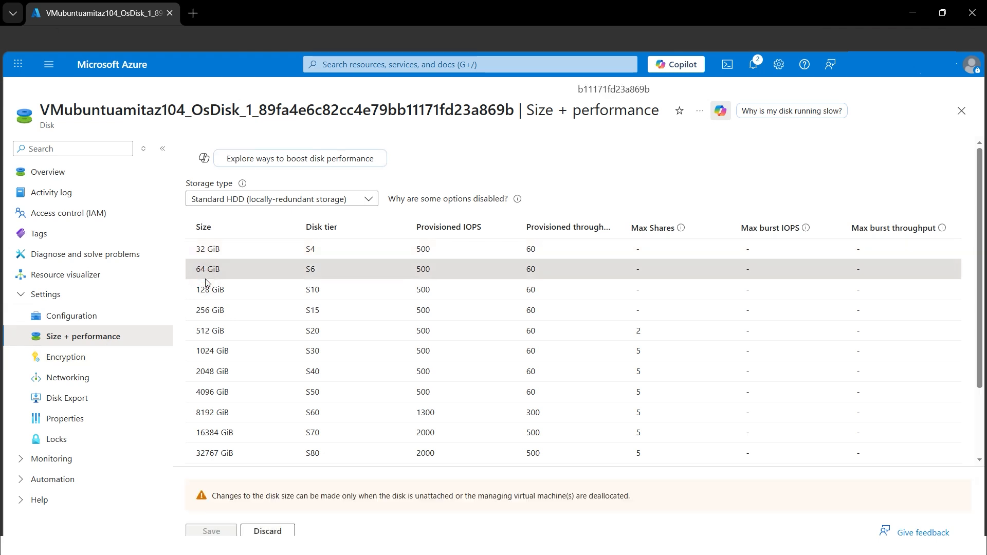
pyautogui.click(207, 286)
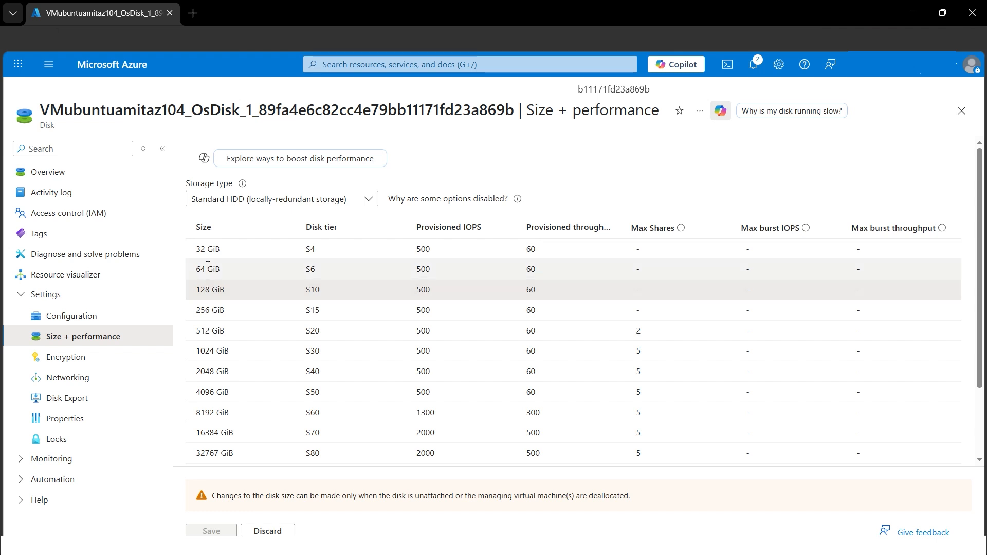
# Step: Read the notice about the conditions under which the OS disk's size can be changed
pyautogui.moveTo(213, 500); pyautogui.dragTo(408, 496)
pyautogui.click(381, 499)
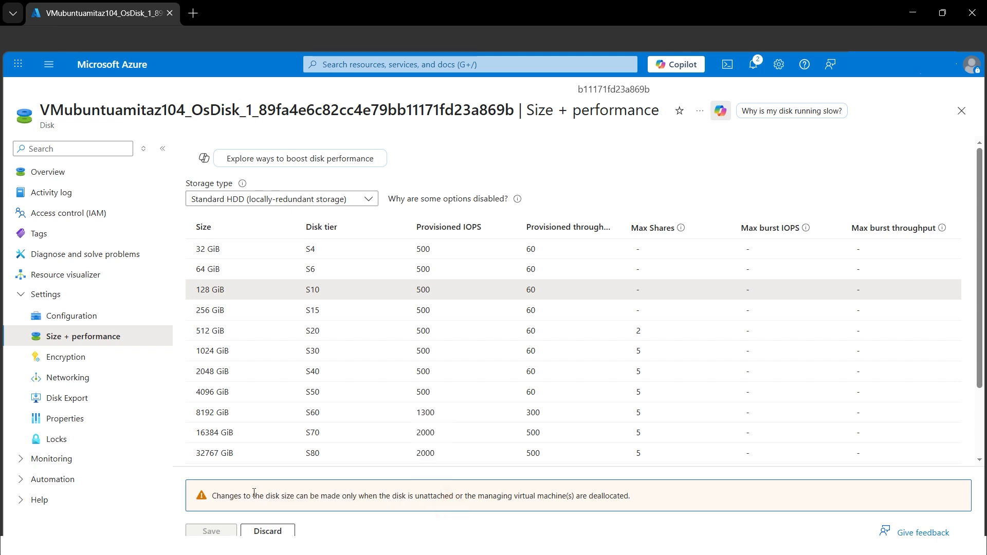
pyautogui.moveTo(314, 498); pyautogui.dragTo(455, 496)
pyautogui.click(398, 505)
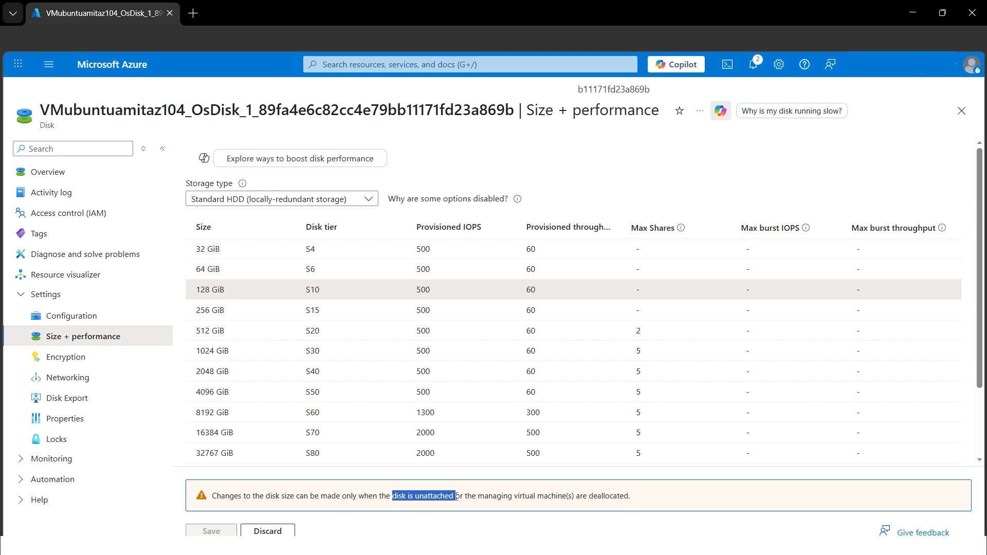
pyautogui.click(391, 495)
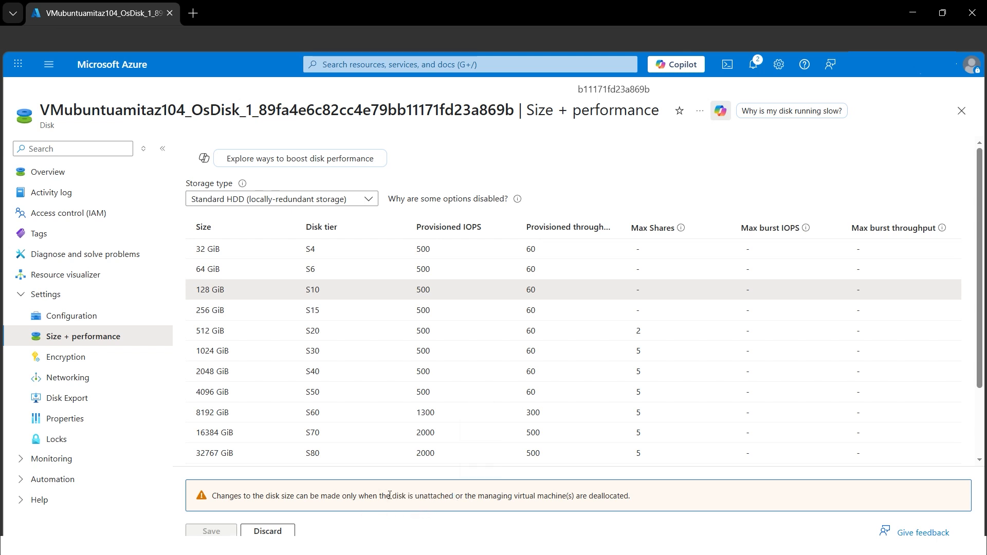
pyautogui.moveTo(393, 497); pyautogui.dragTo(624, 506)
pyautogui.click(511, 506)
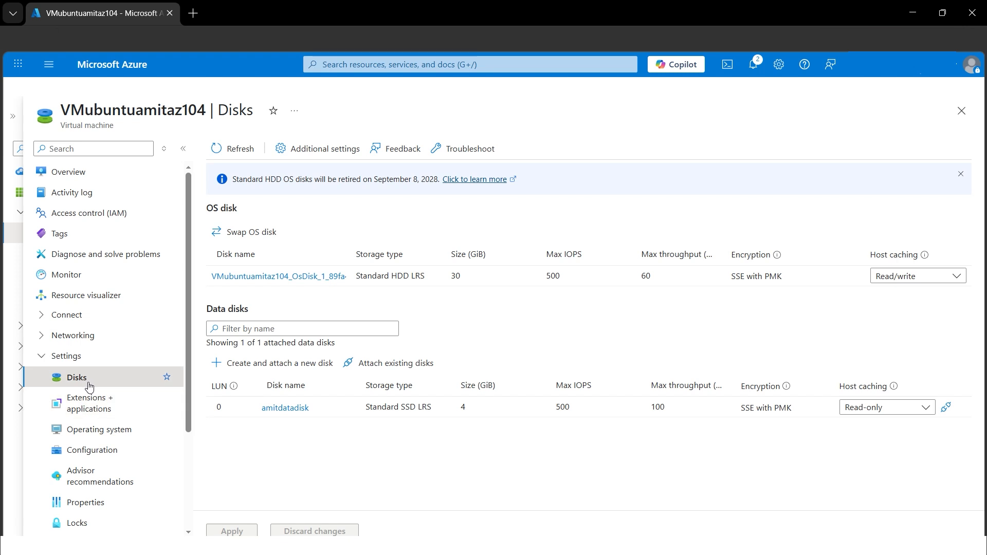
# Step: Open the data disk amitdatadisk, try to delete it, and dismiss the delete dialog
pyautogui.click(286, 408)
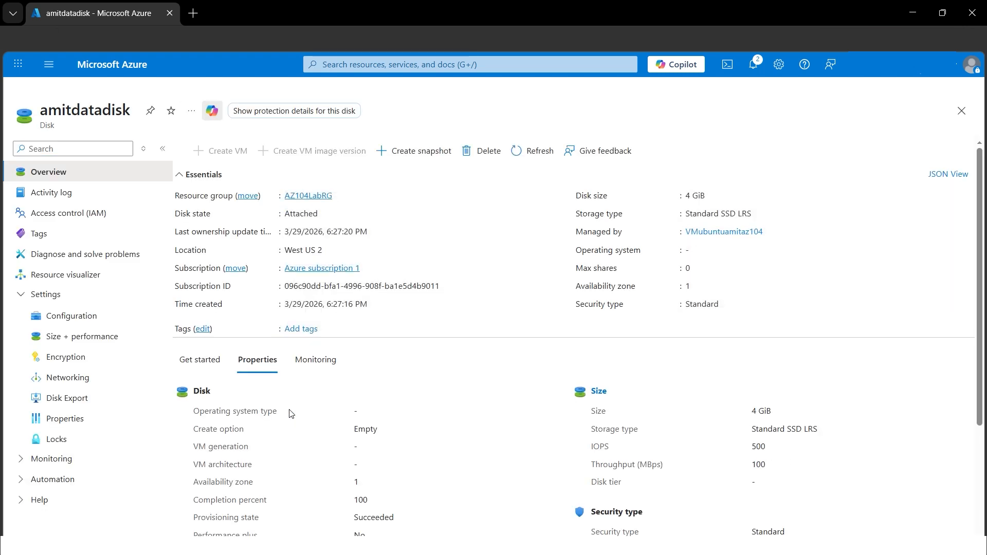
pyautogui.click(486, 158)
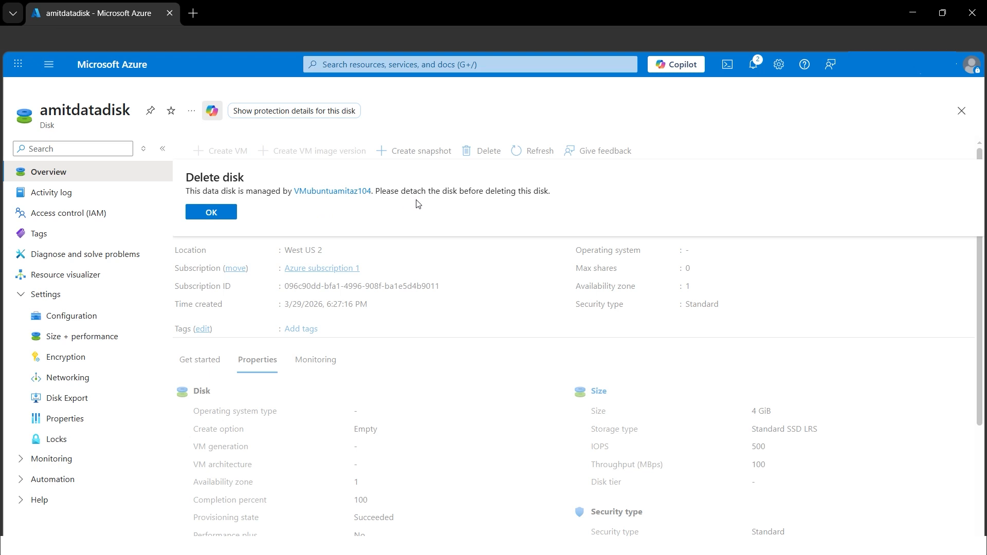
pyautogui.moveTo(468, 191); pyautogui.dragTo(559, 193)
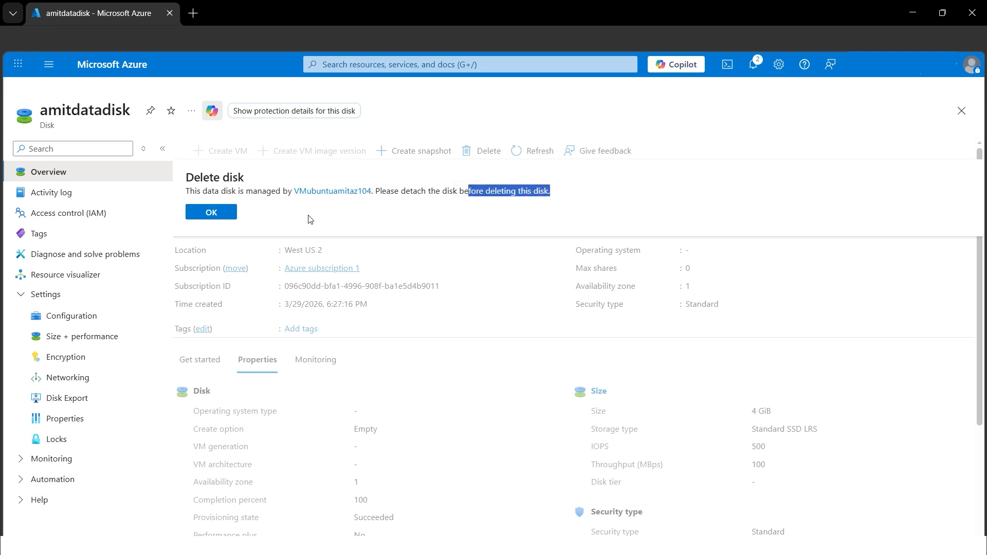
pyautogui.click(409, 213)
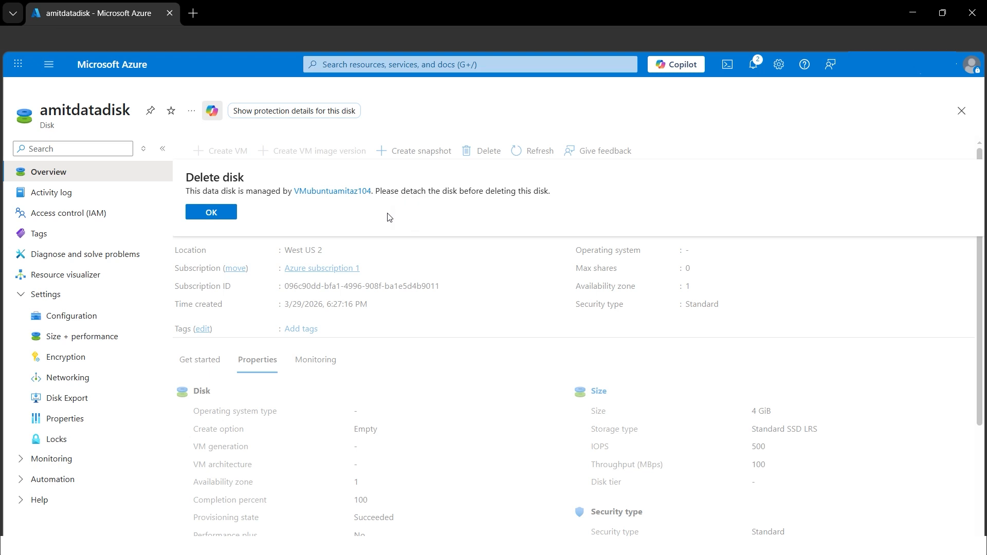
pyautogui.click(387, 213)
pyautogui.click(215, 210)
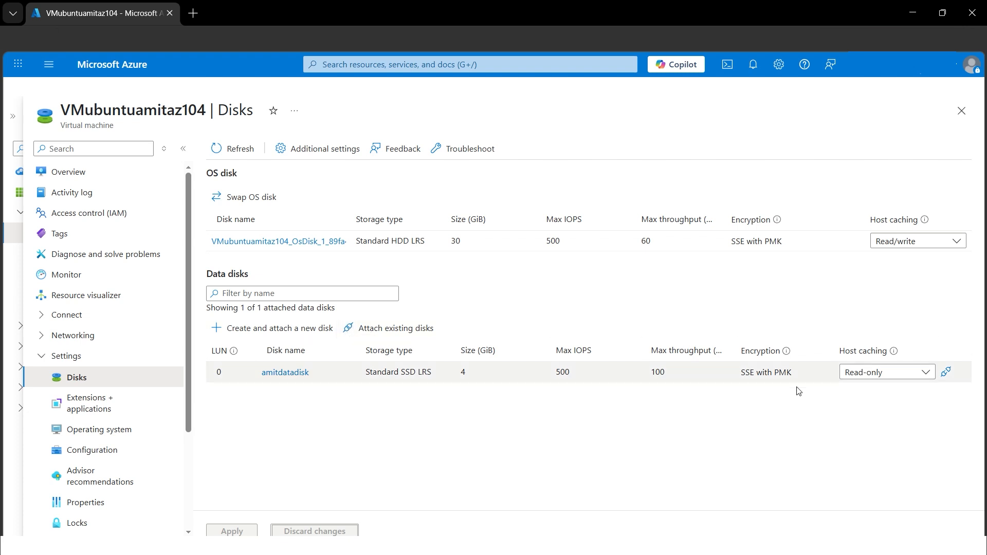
# Step: Detach the data disk amitdatadisk from the virtual machine, apply the change and dismiss the notification
pyautogui.click(946, 374)
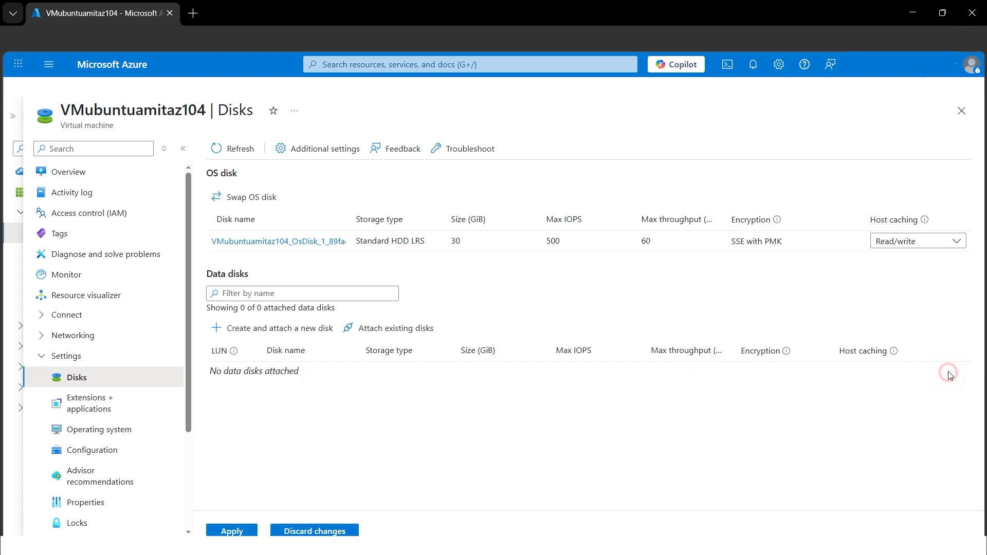
pyautogui.click(237, 531)
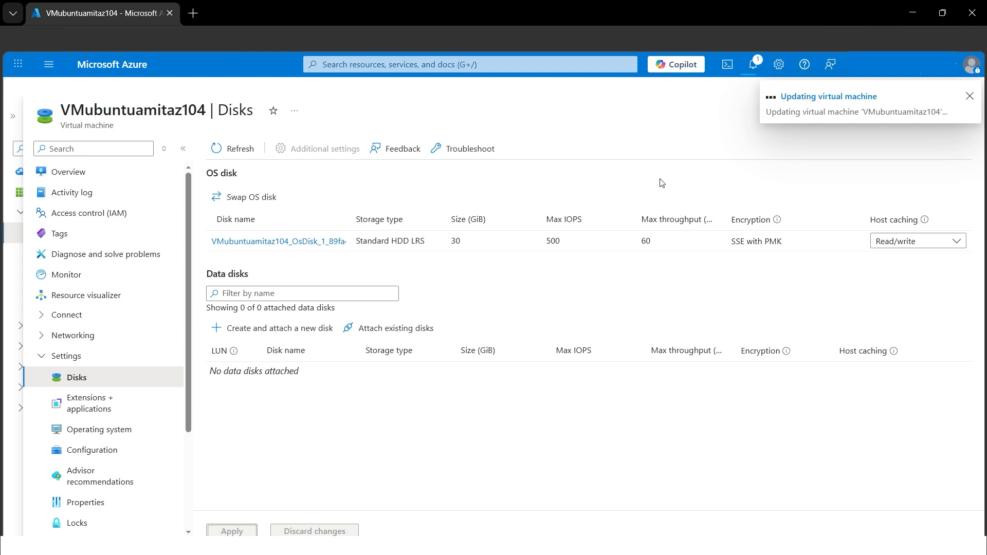
pyautogui.click(969, 97)
pyautogui.click(380, 403)
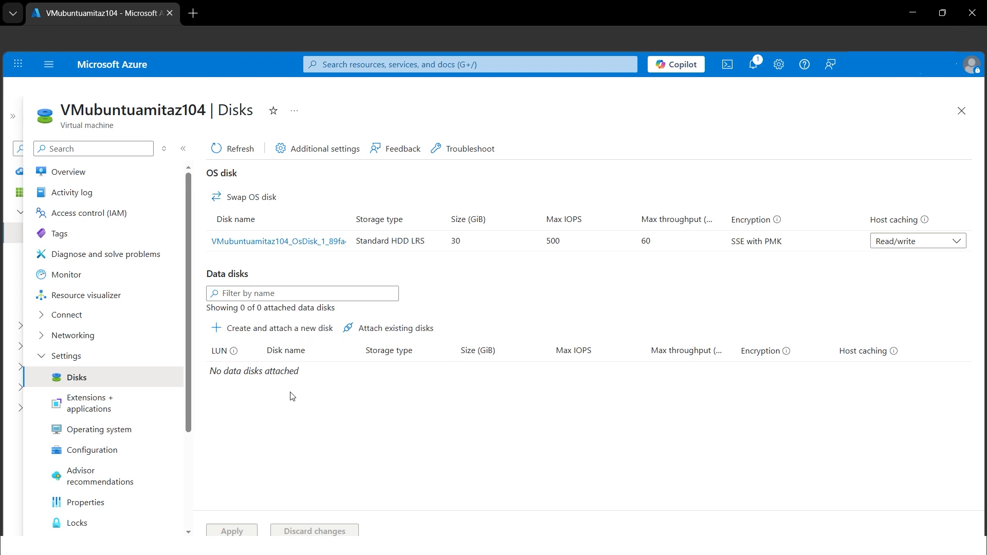
pyautogui.click(422, 406)
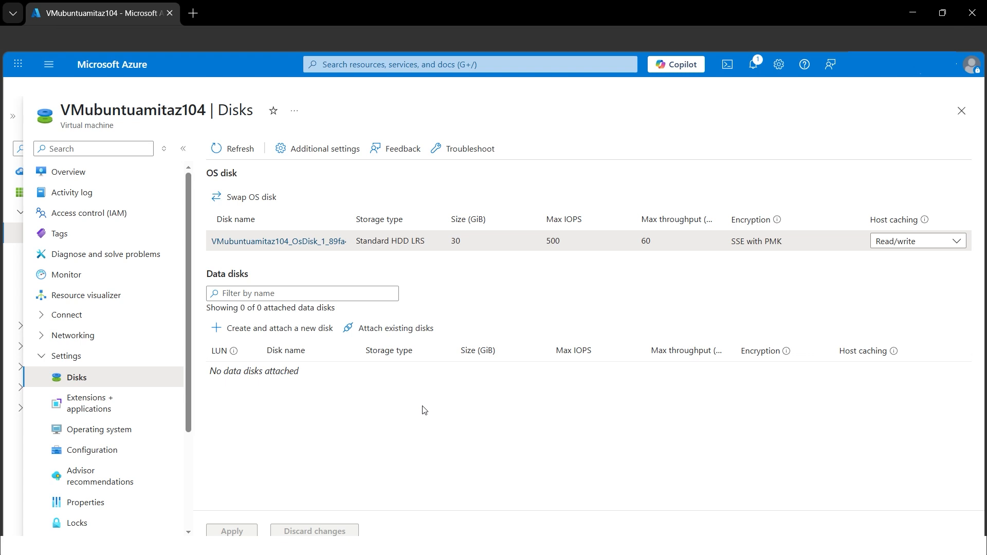